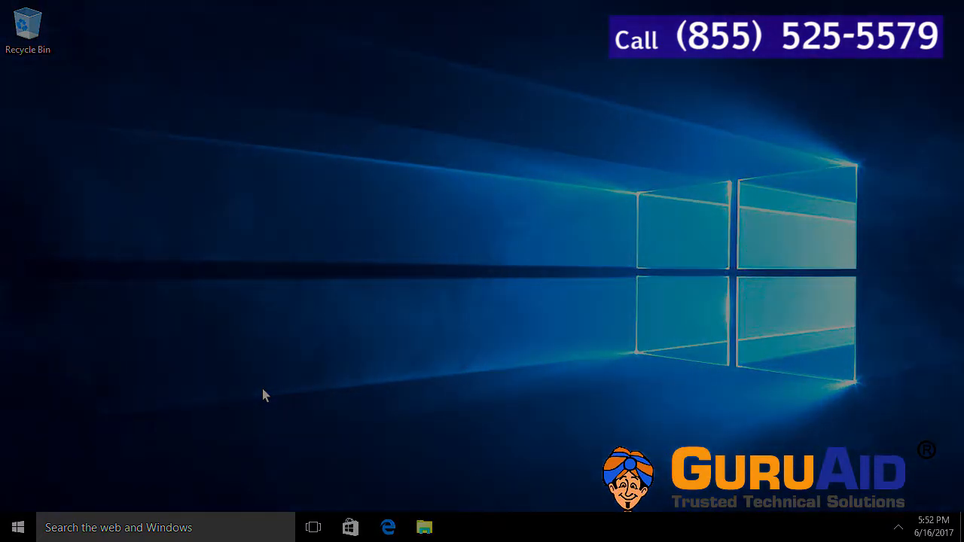
From the Windows search panel, reach Cortana's settings and switch its suggestions on
{"action": "left_click", "coordinate": [60, 529]}
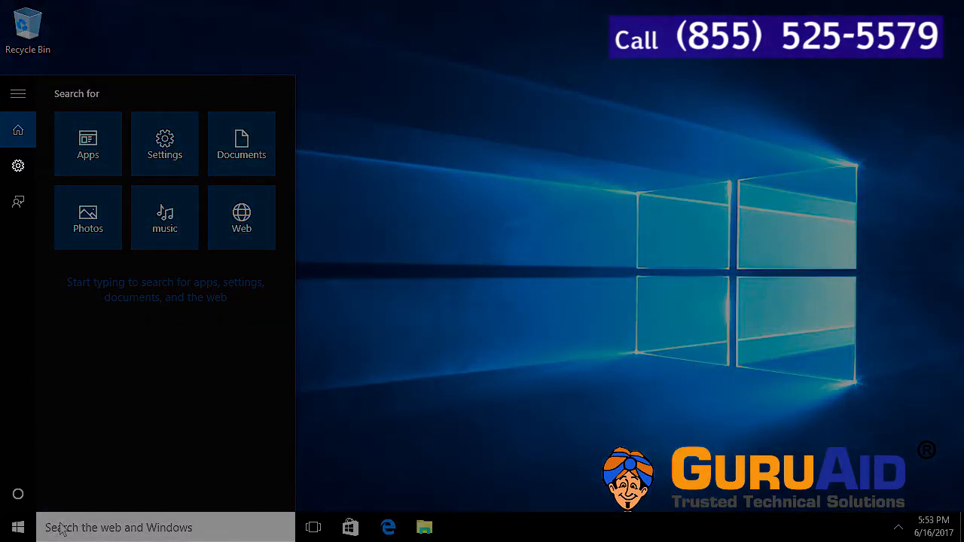
{"action": "left_click", "coordinate": [18, 167]}
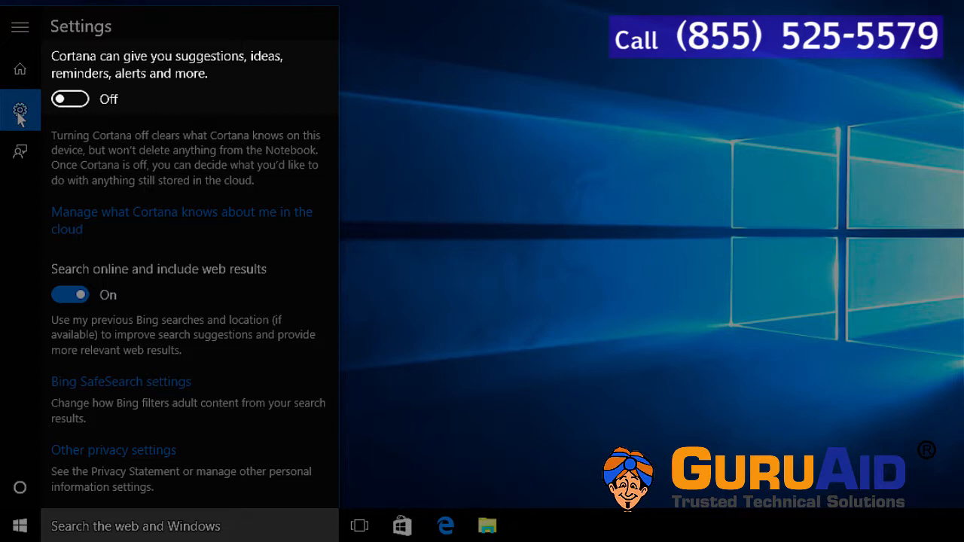
{"action": "left_click", "coordinate": [71, 99]}
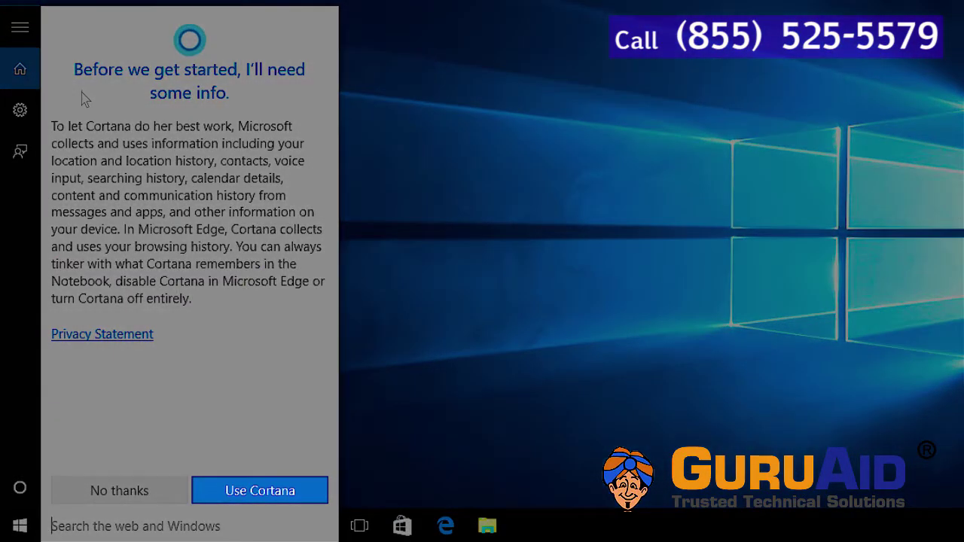
Agree to let Cortana use your information via Use Cortana
{"action": "left_click", "coordinate": [258, 491]}
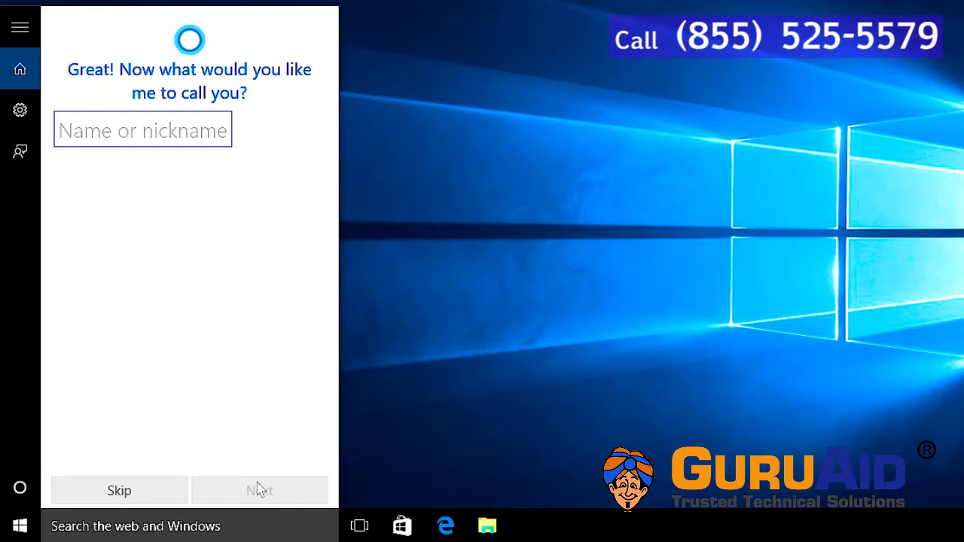
{"action": "type", "text": "Gu"}
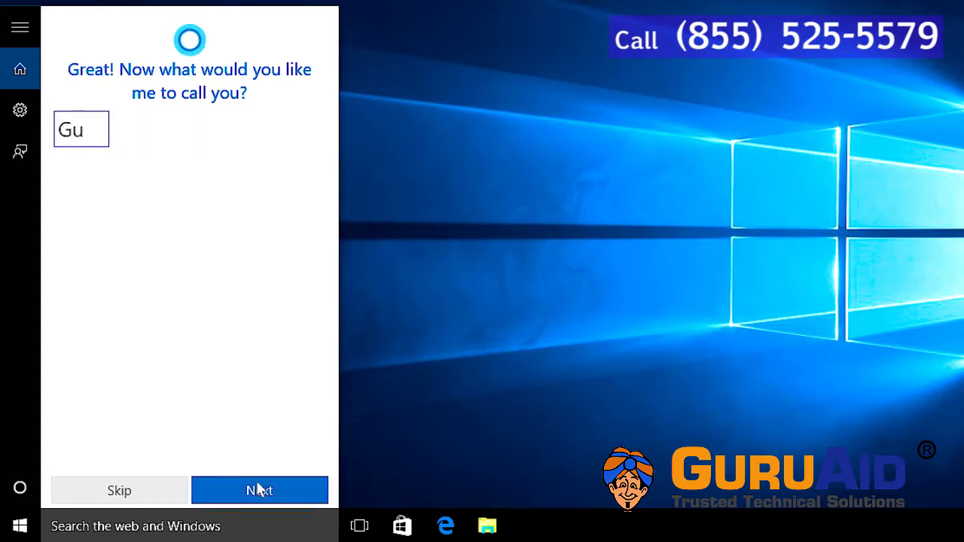
{"action": "type", "text": "ruaid"}
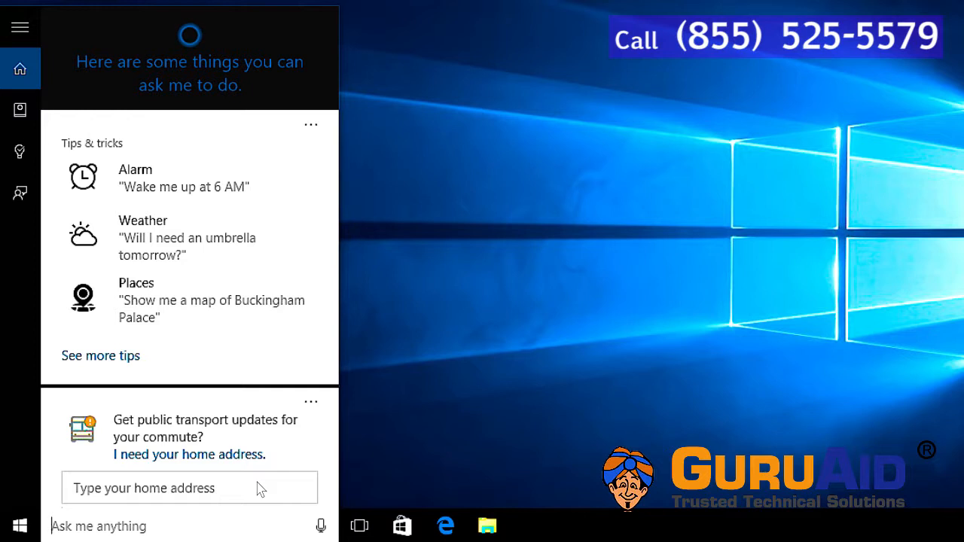
{"action": "left_click", "coordinate": [382, 422]}
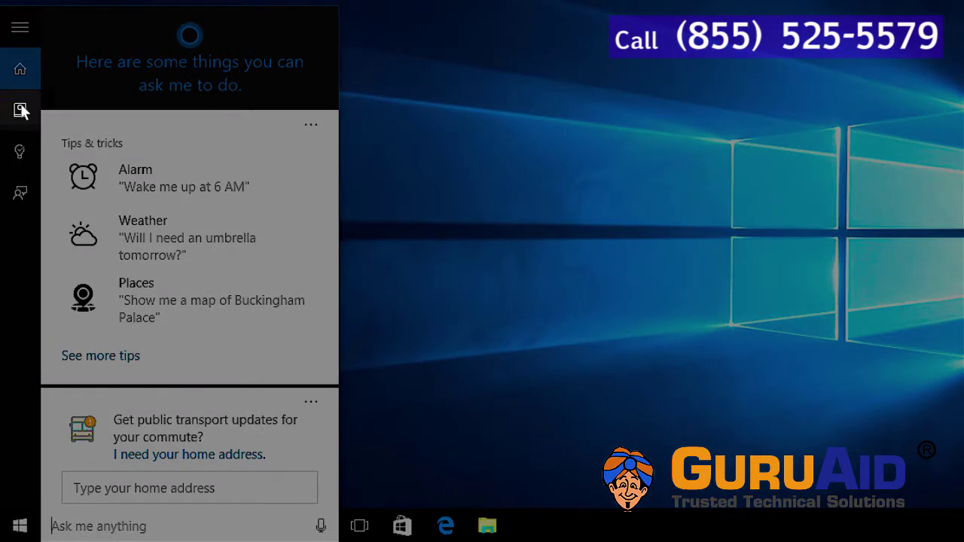
From the Notebook's Settings page, switch Cortana back off
{"action": "left_click", "coordinate": [20, 110]}
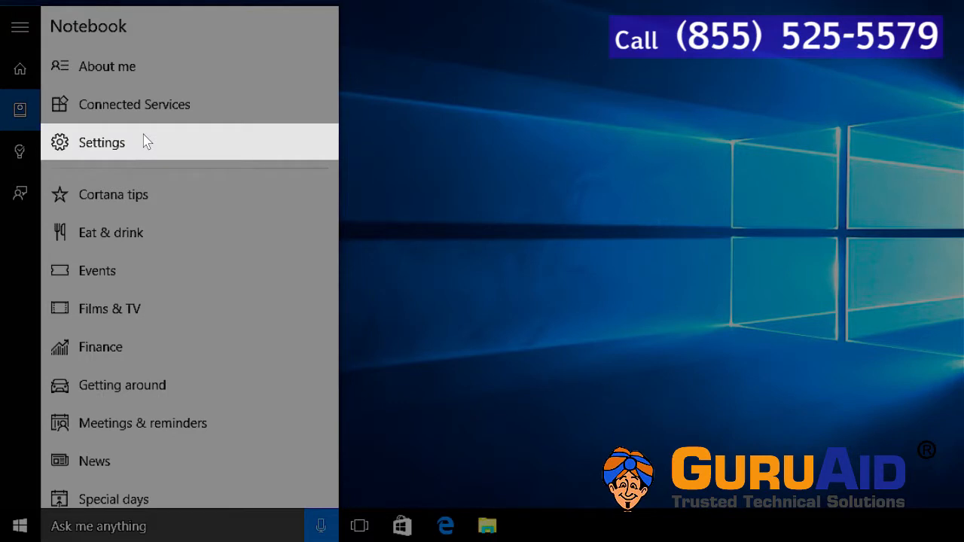
{"action": "left_click", "coordinate": [147, 143]}
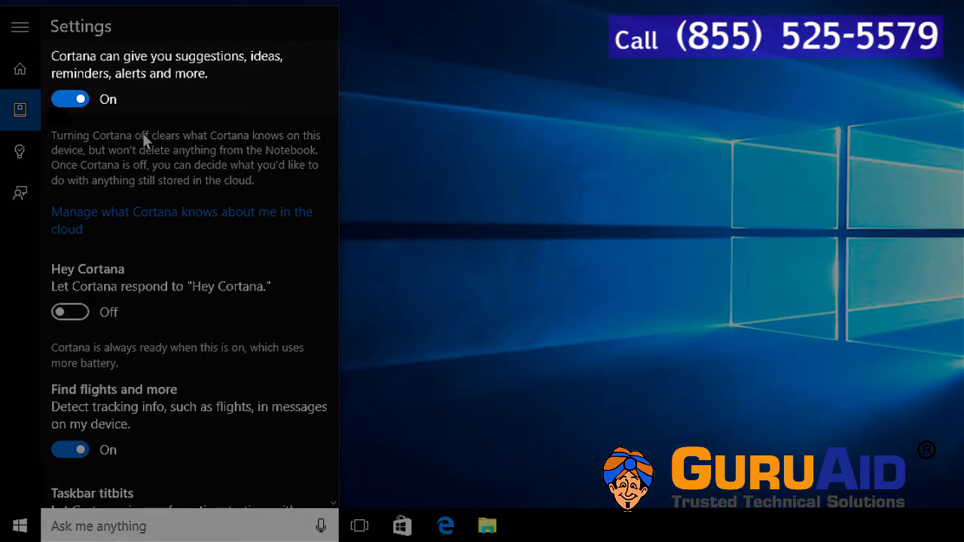
{"action": "left_click", "coordinate": [53, 96]}
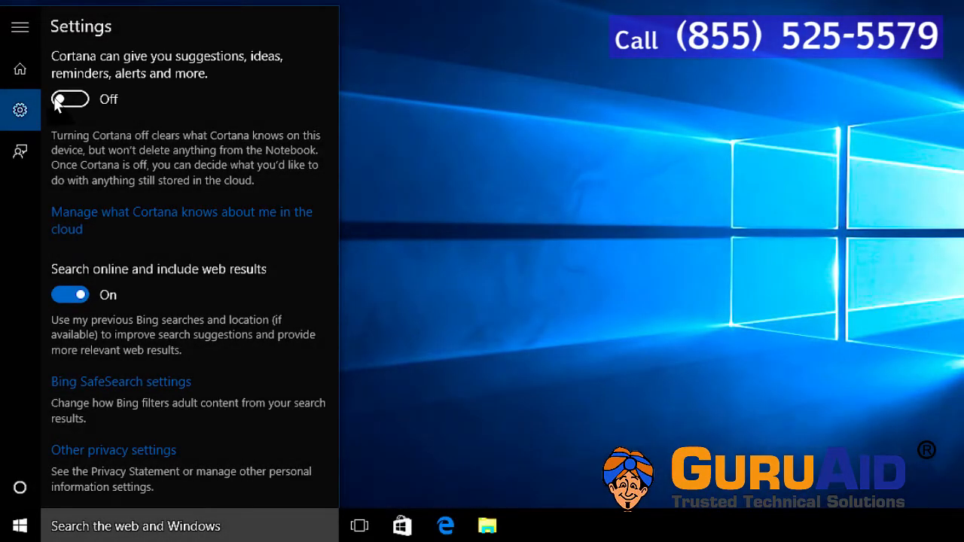